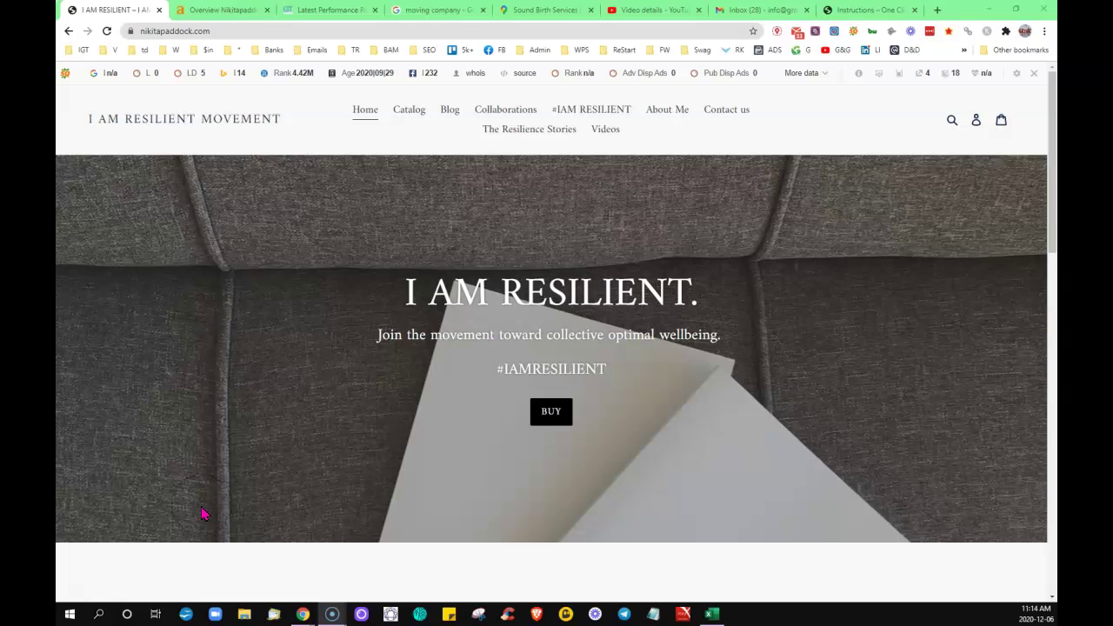
- Look through the I AM RESILIENT homepage from the banner down to the testimonials and image carousel
click(82, 223)
click(213, 158)
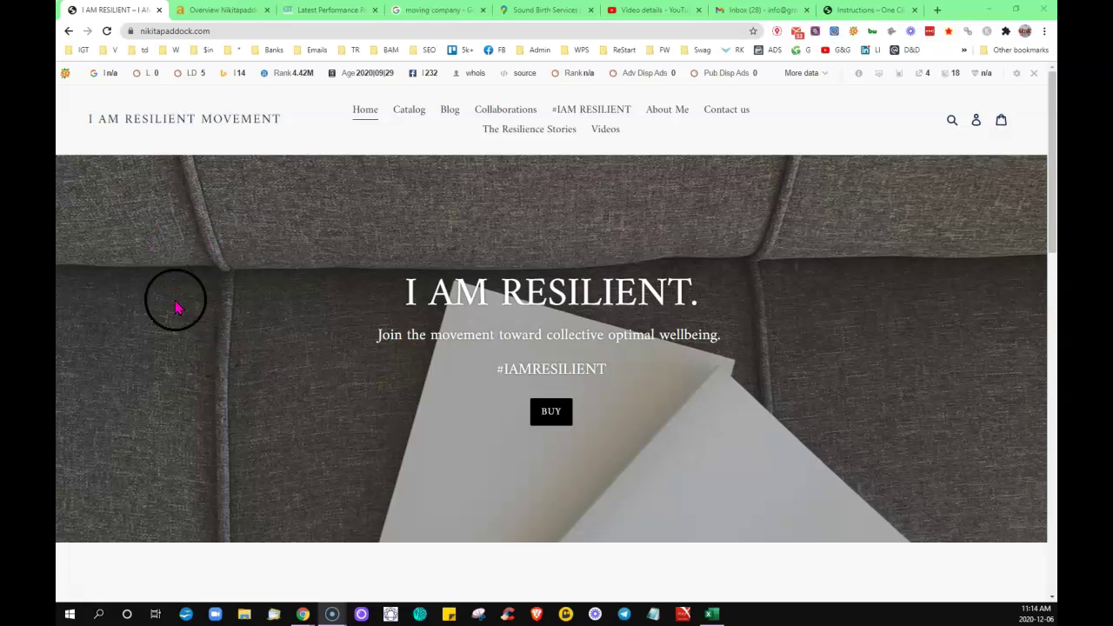
scroll(202, 330, down, 4)
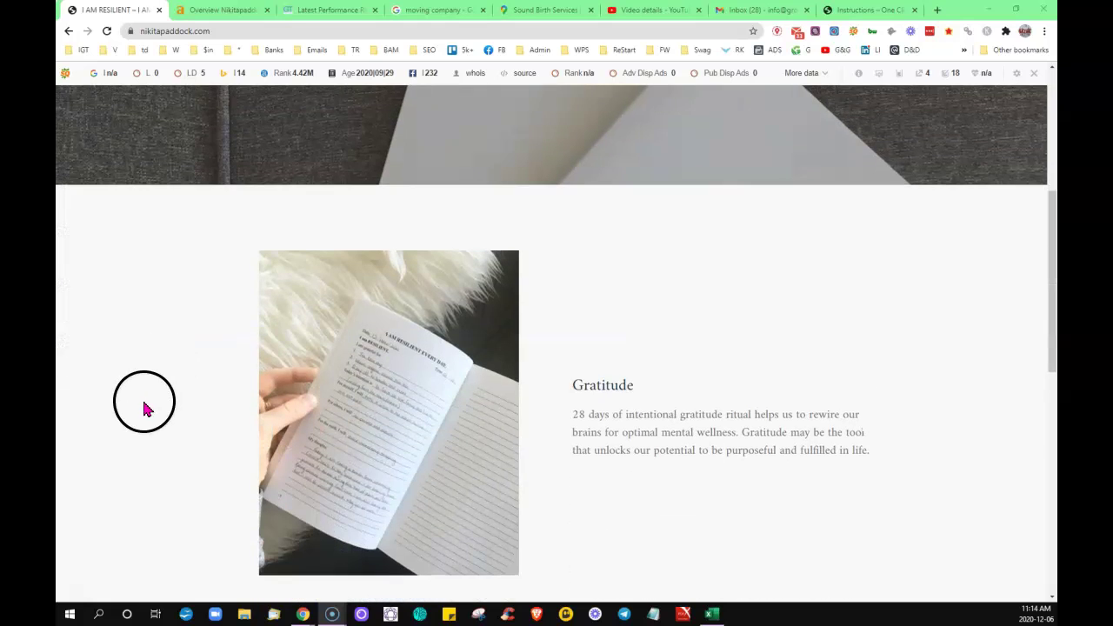
scroll(155, 402, down, 7)
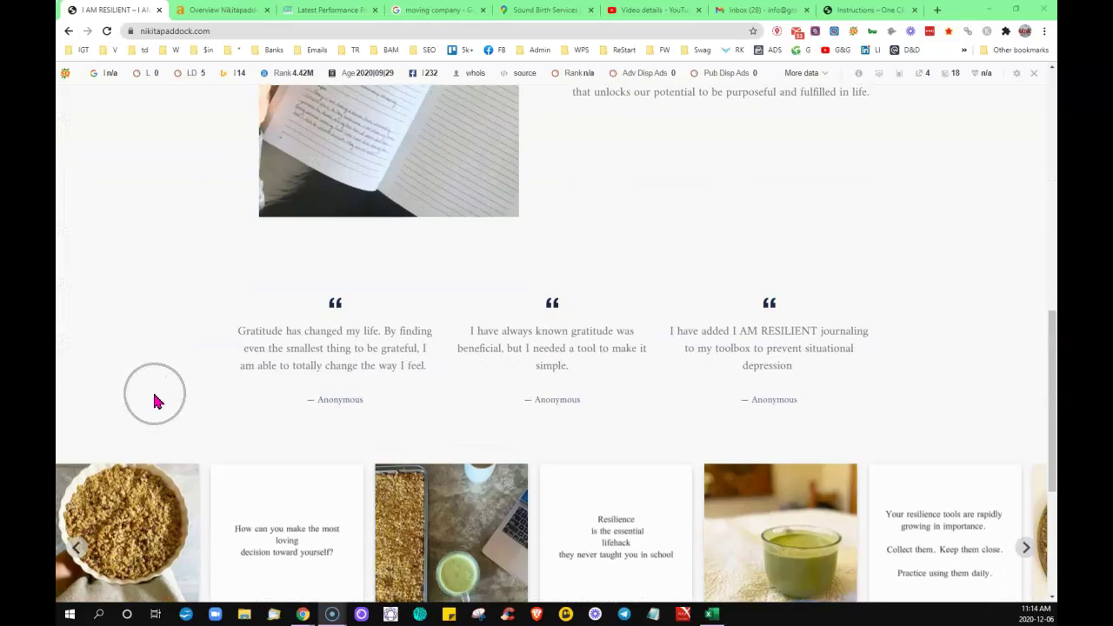
scroll(155, 402, up, 3)
scroll(155, 401, up, 10)
drag(273, 217, 341, 170)
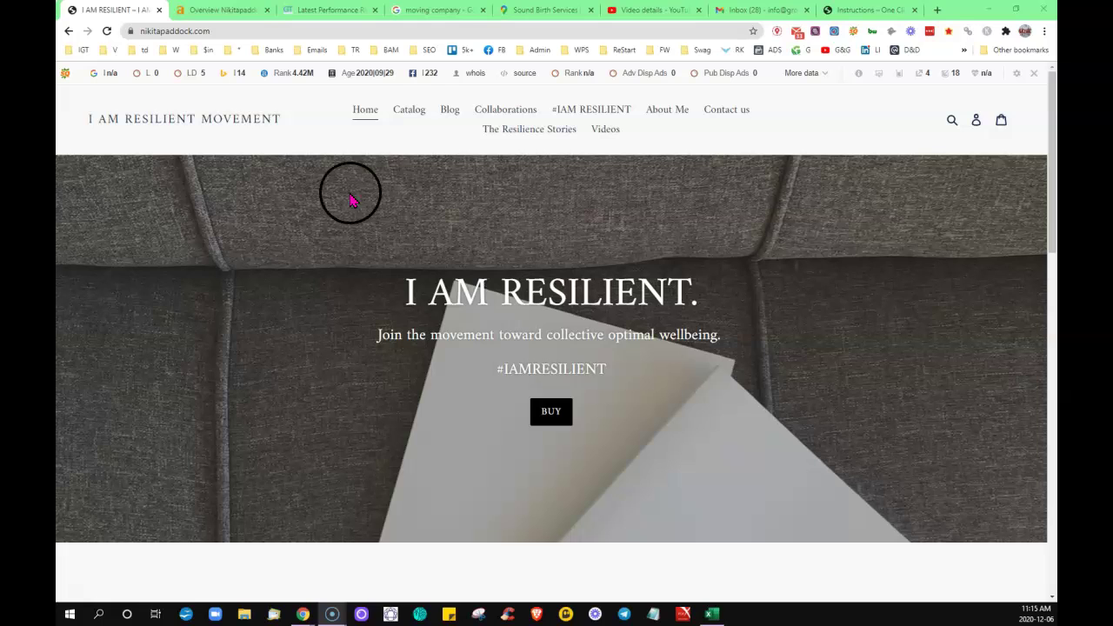
- Open the store's Catalog page and look over the listed products
click(410, 113)
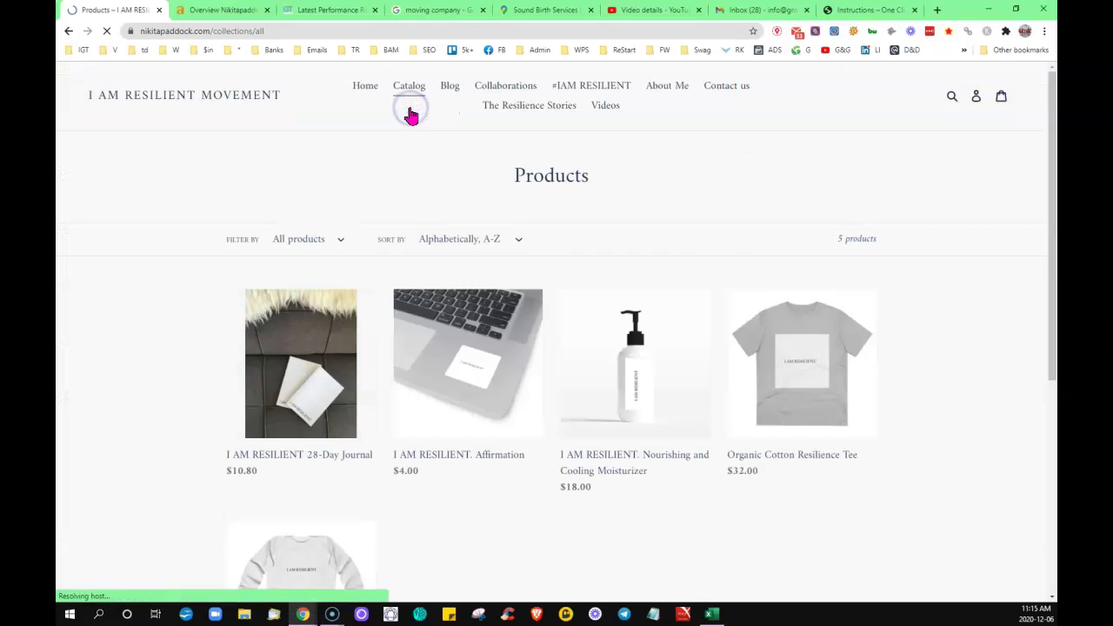
scroll(165, 318, down, 3)
scroll(165, 320, down, 2)
scroll(166, 320, up, 5)
- Open the Collaborations page and review its ads, partner banners and embedded video down to the footer
click(506, 112)
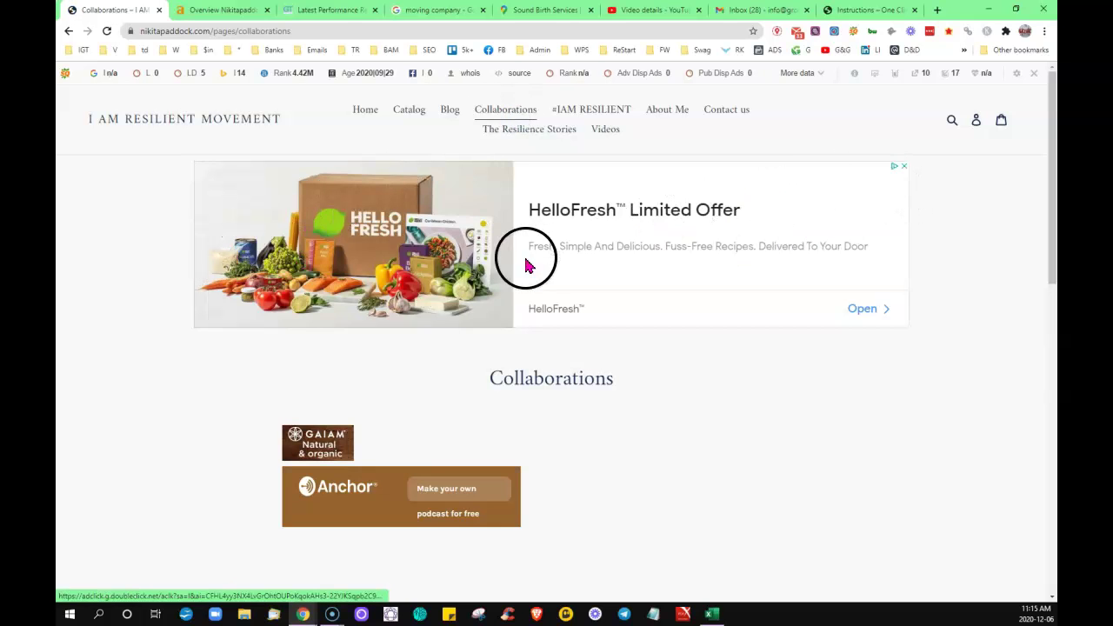
scroll(160, 434, down, 2)
scroll(161, 435, down, 5)
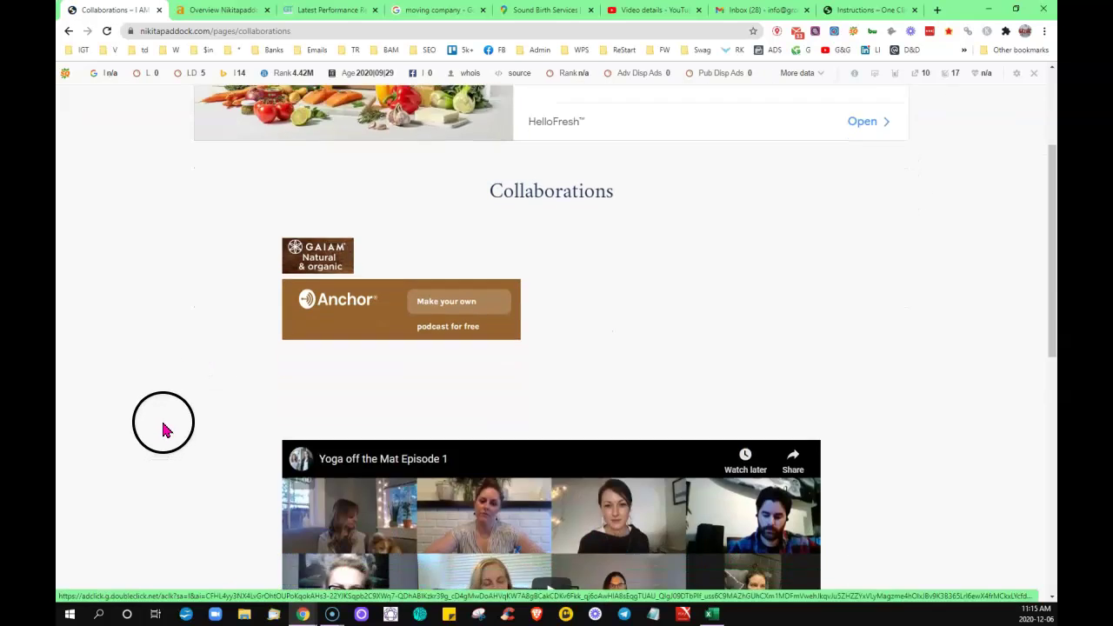
scroll(168, 401, down, 2)
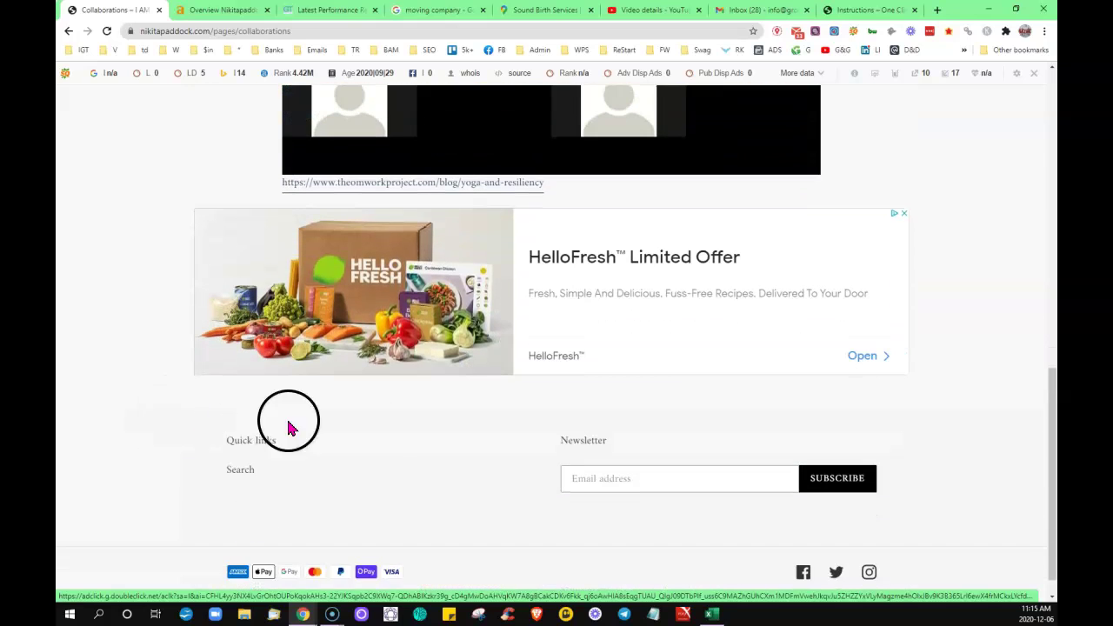
scroll(134, 477, up, 3)
scroll(136, 483, up, 6)
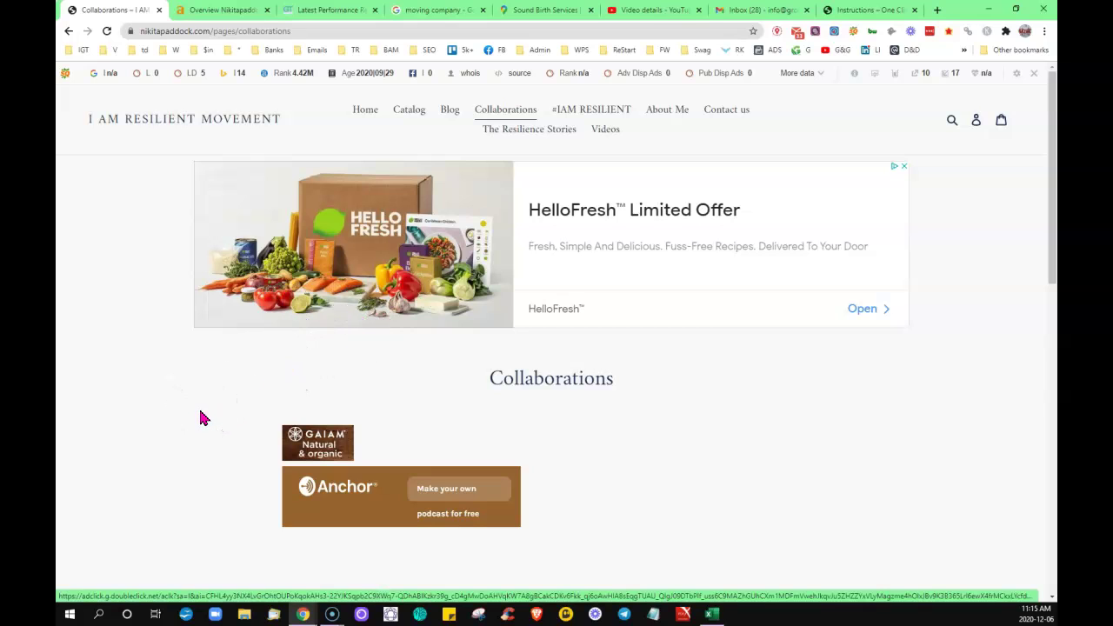
- Return to the Home page and review its content down to the newsletter sign-up
click(364, 110)
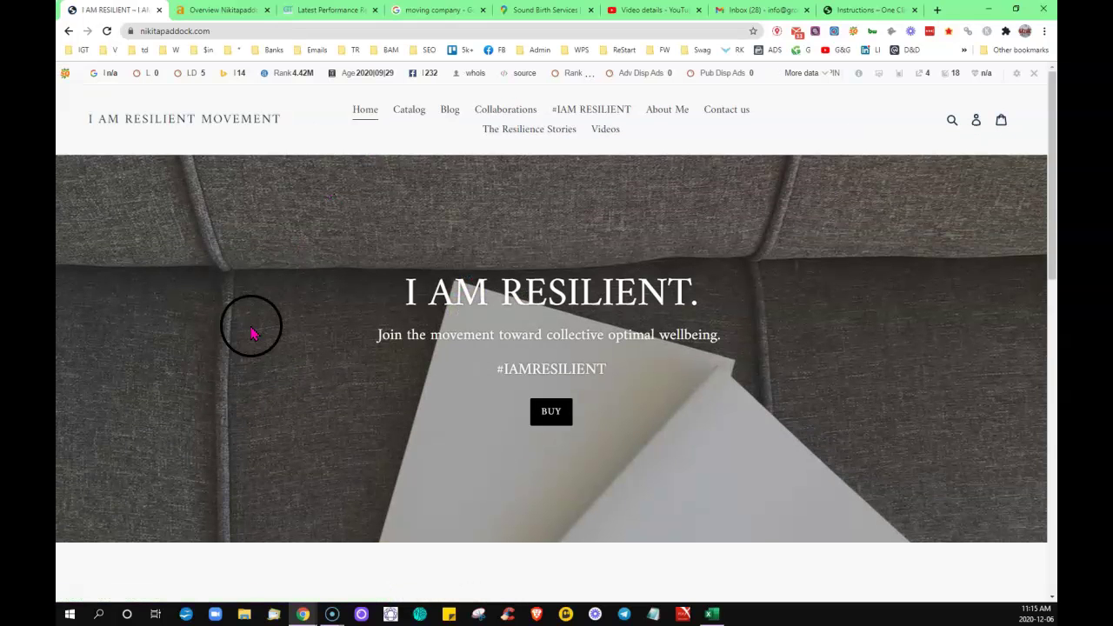
scroll(248, 352, down, 5)
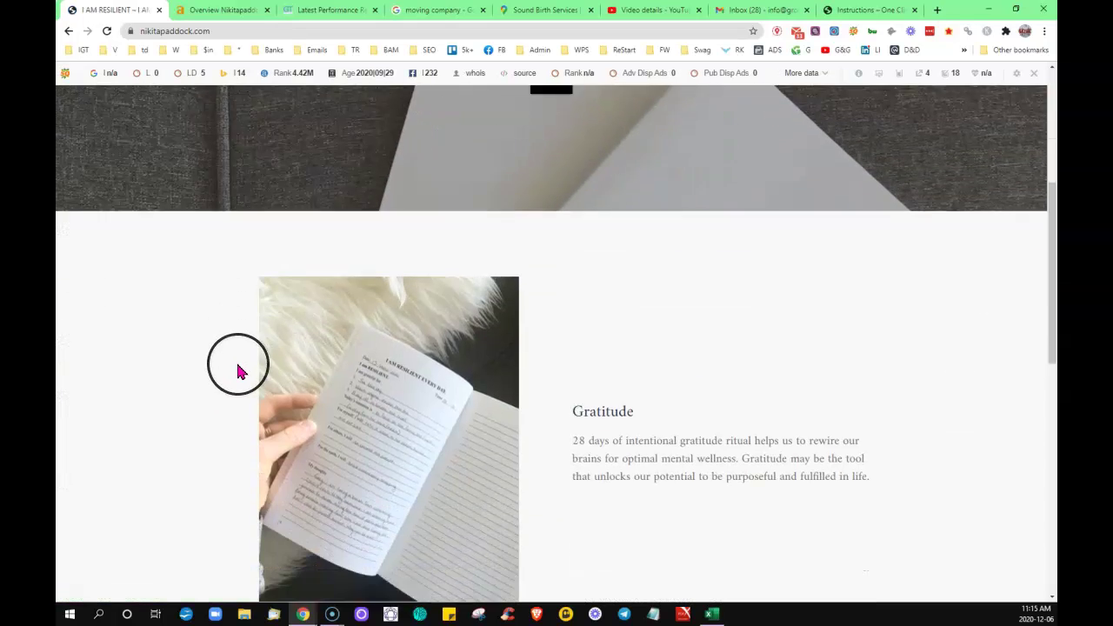
scroll(240, 370, down, 3)
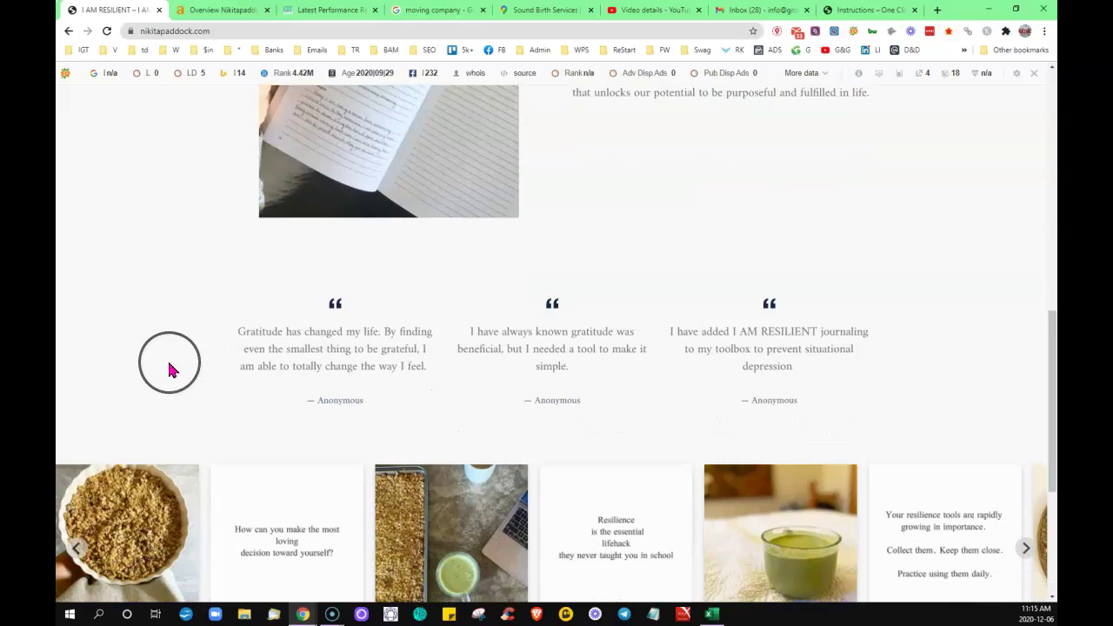
scroll(172, 371, down, 3)
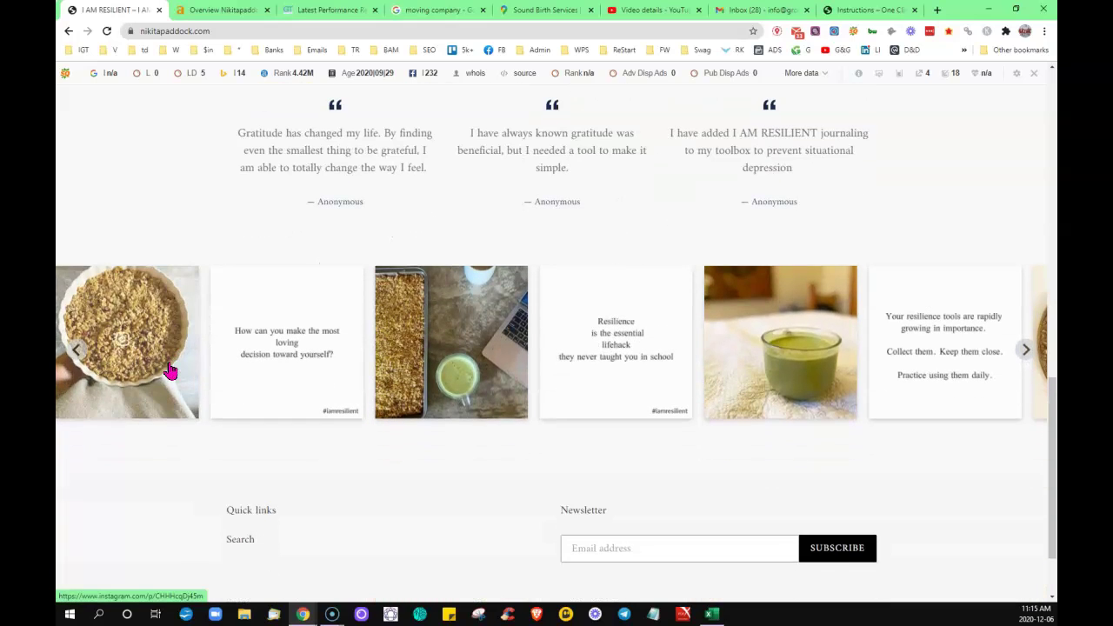
scroll(188, 442, up, 5)
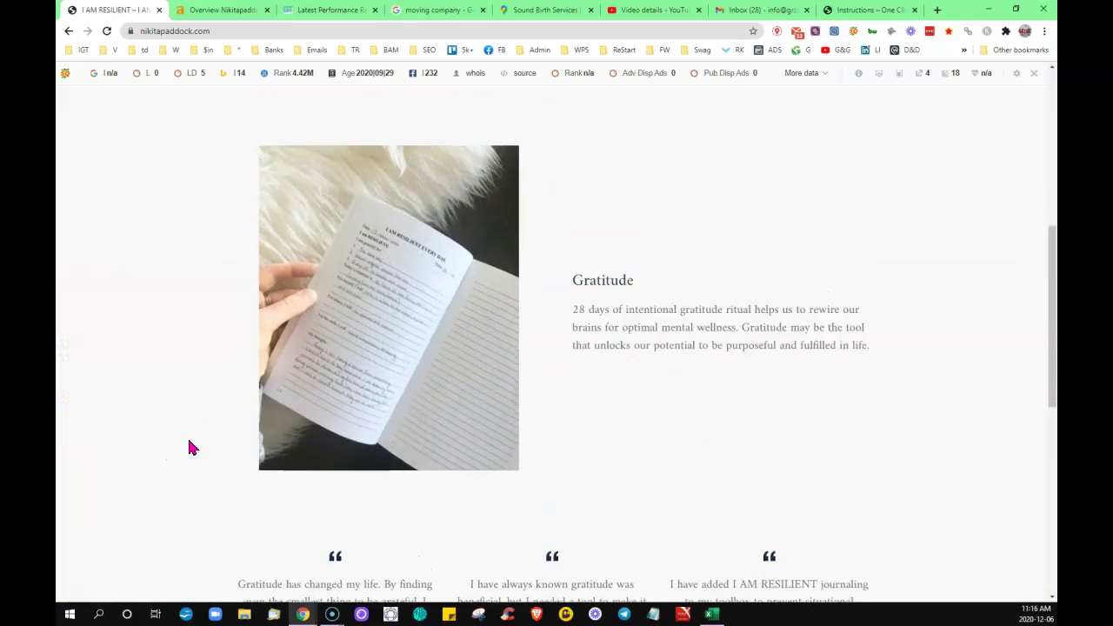
scroll(189, 446, up, 10)
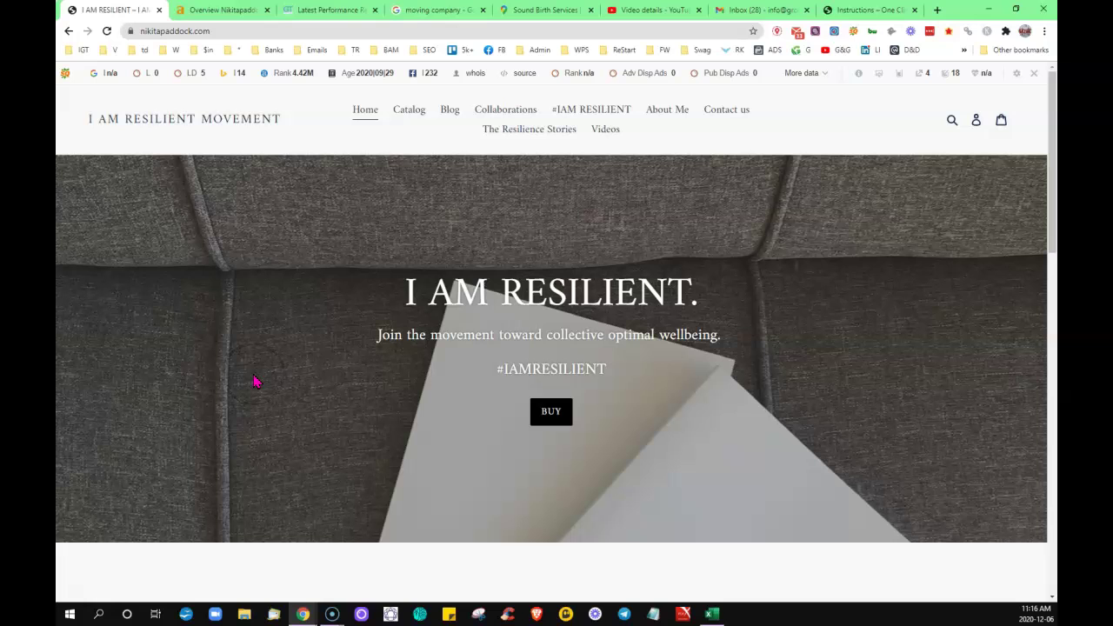
- Examine the amount of text in the homepage's Gratitude section, testimonials and image carousel
scroll(255, 381, down, 2)
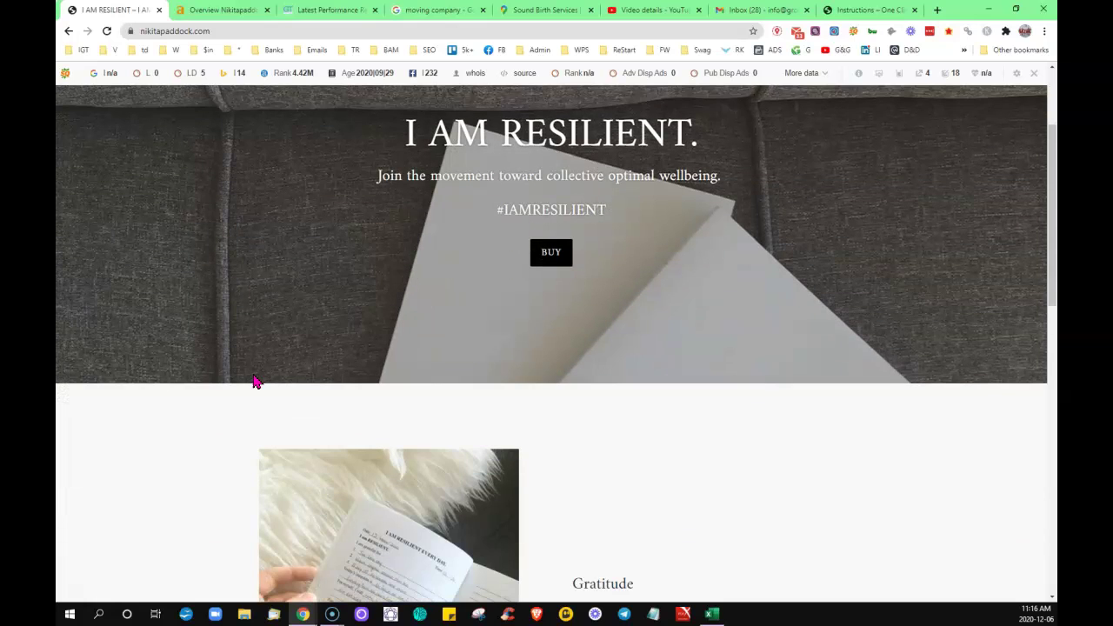
scroll(243, 379, down, 2)
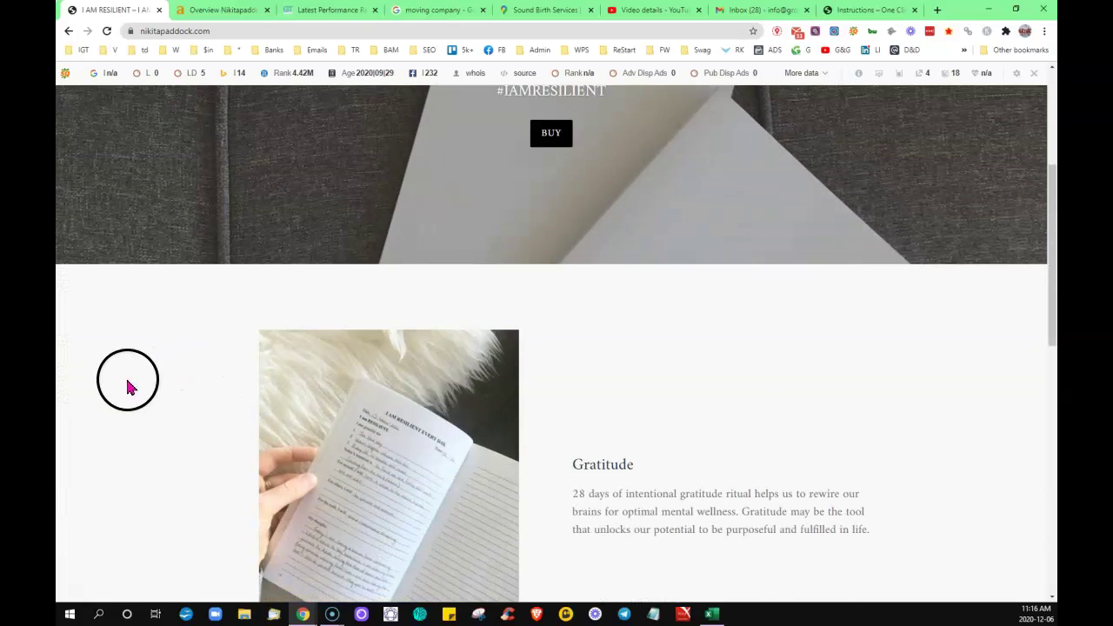
scroll(133, 383, down, 2)
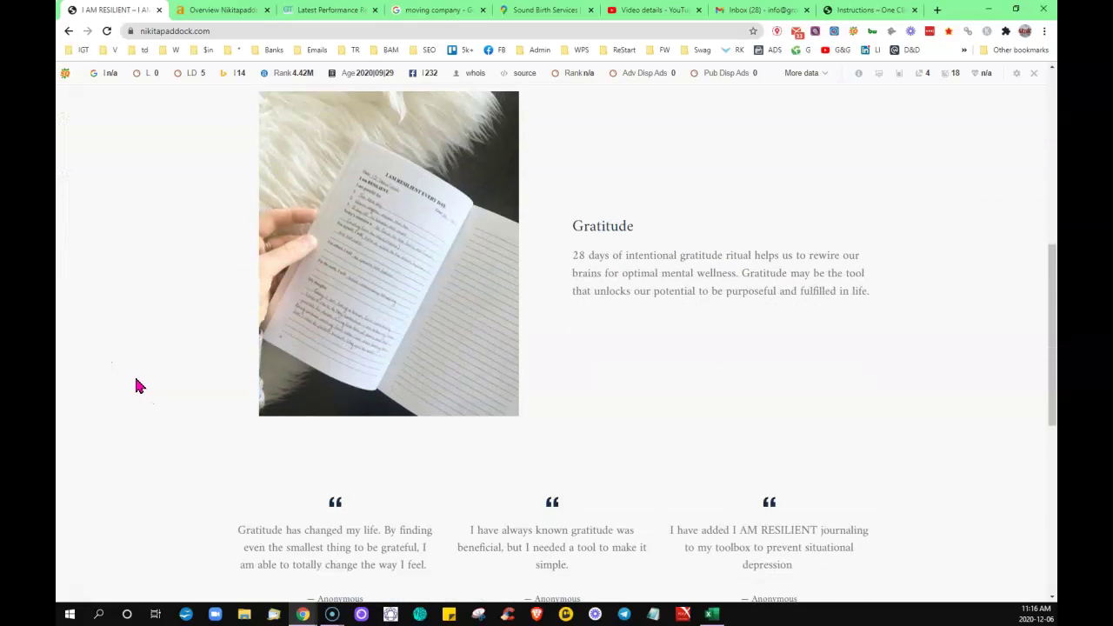
scroll(136, 385, down, 2)
scroll(136, 385, down, 2)
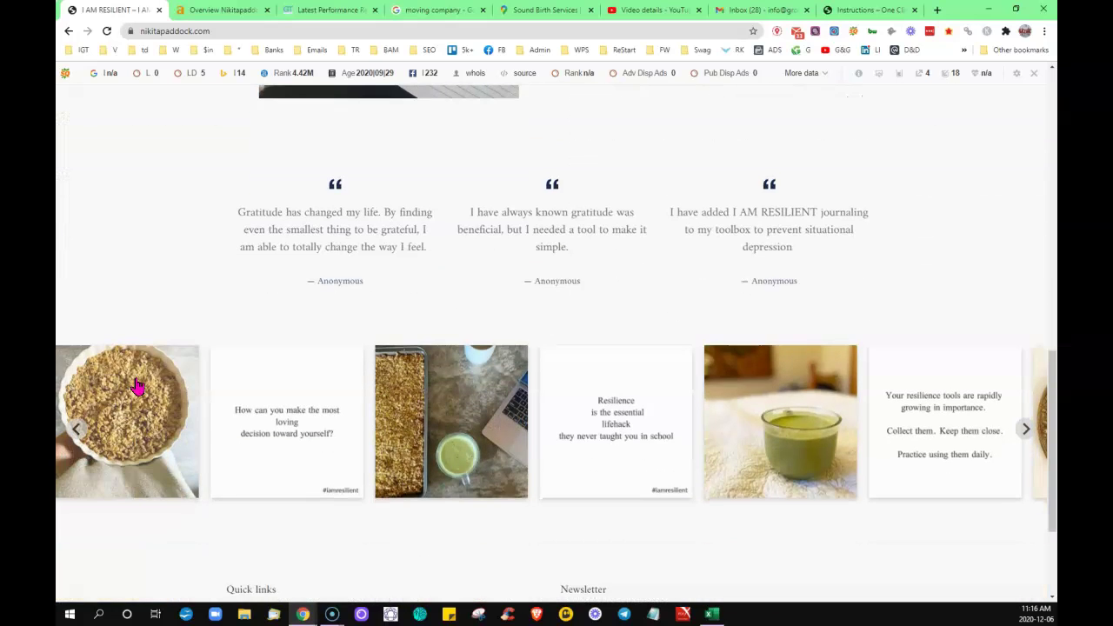
scroll(136, 385, up, 5)
scroll(136, 385, up, 4)
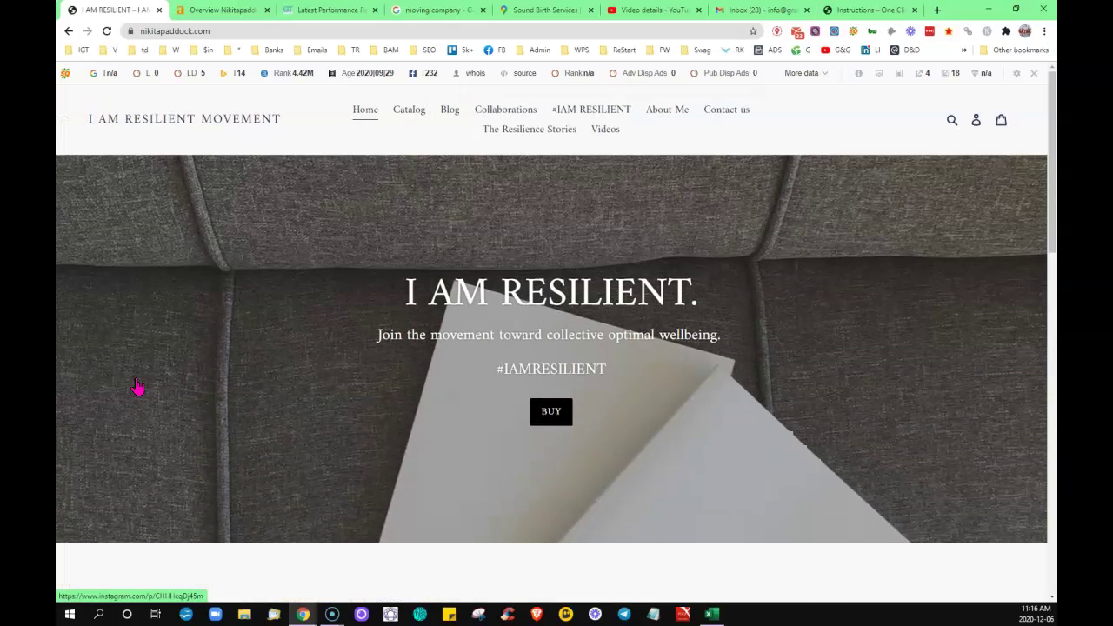
click(243, 268)
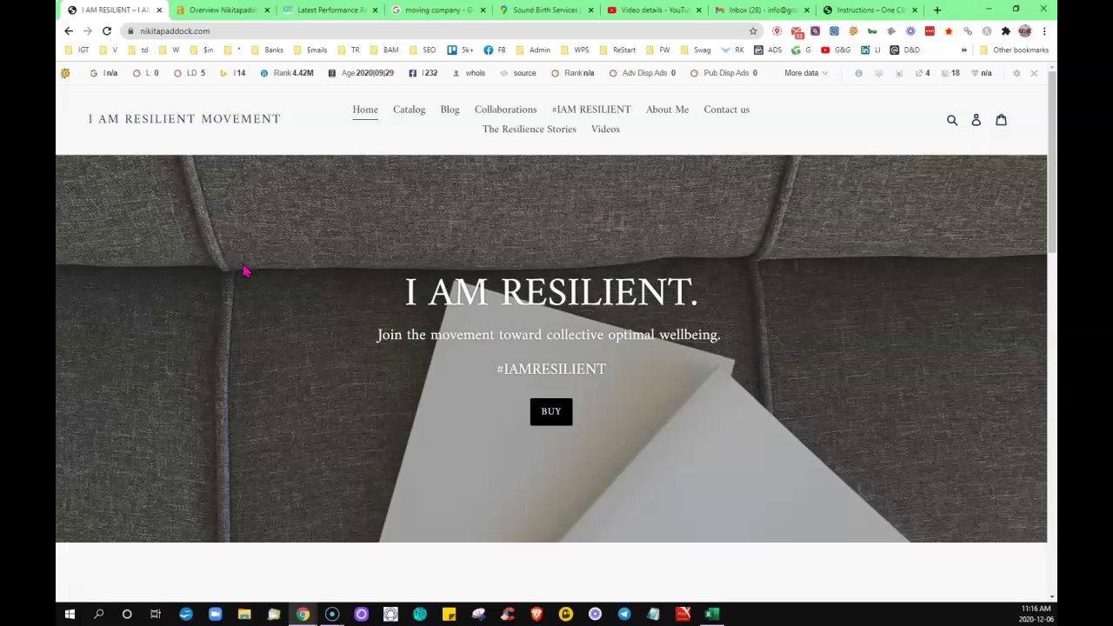
click(390, 216)
scroll(345, 270, down, 5)
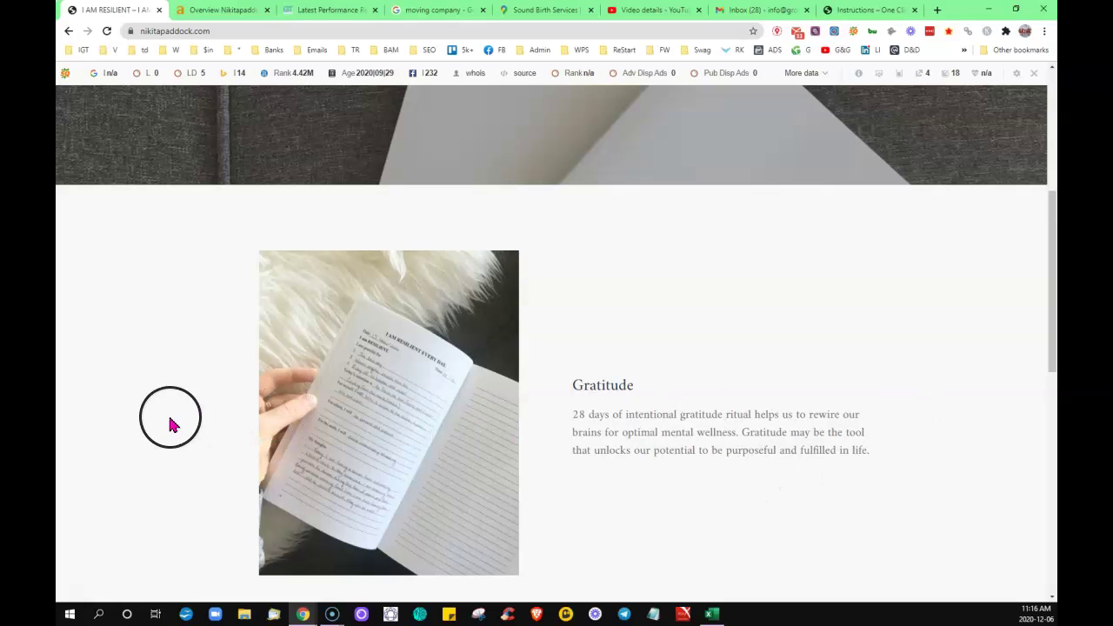
scroll(171, 419, up, 3)
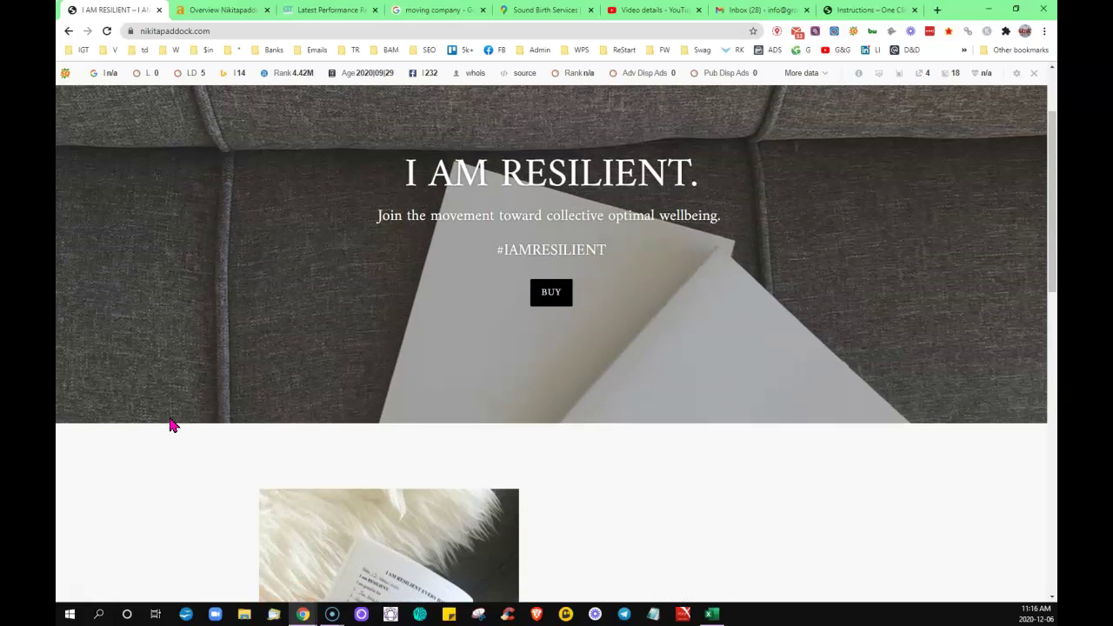
scroll(171, 425, up, 2)
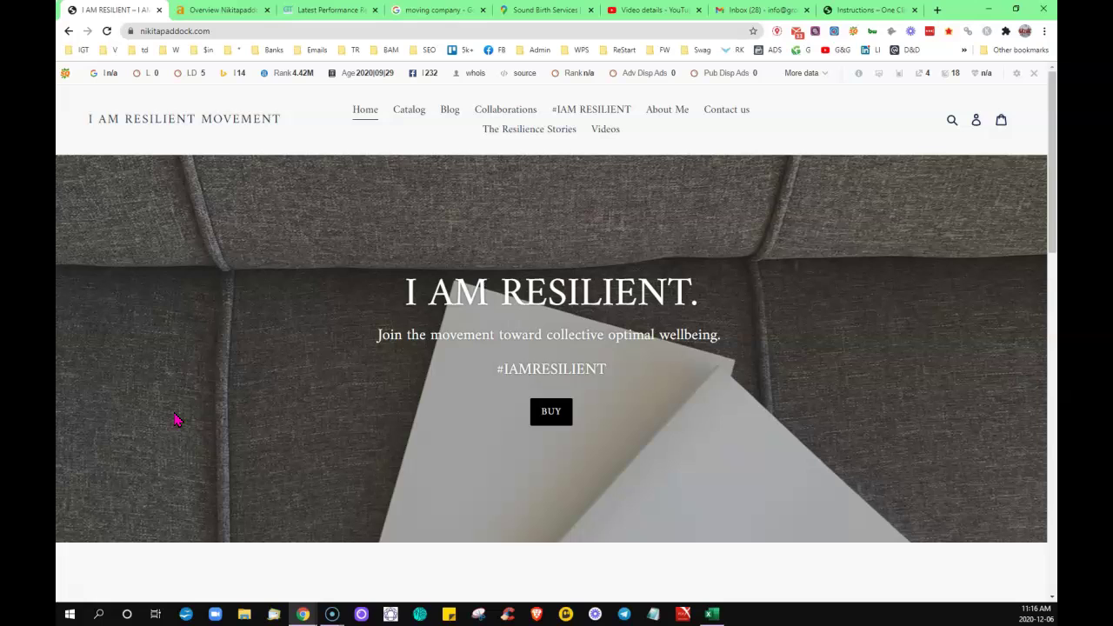
click(200, 387)
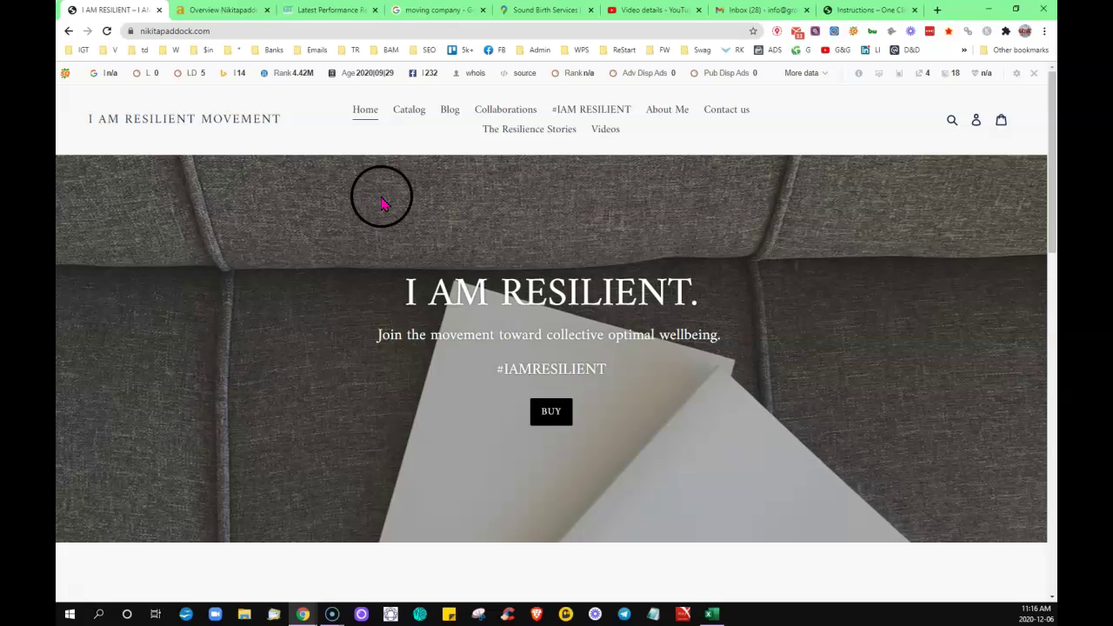
- Open the Blog page and view the Glowing with Gratitude Granola post's image and excerpt
click(458, 113)
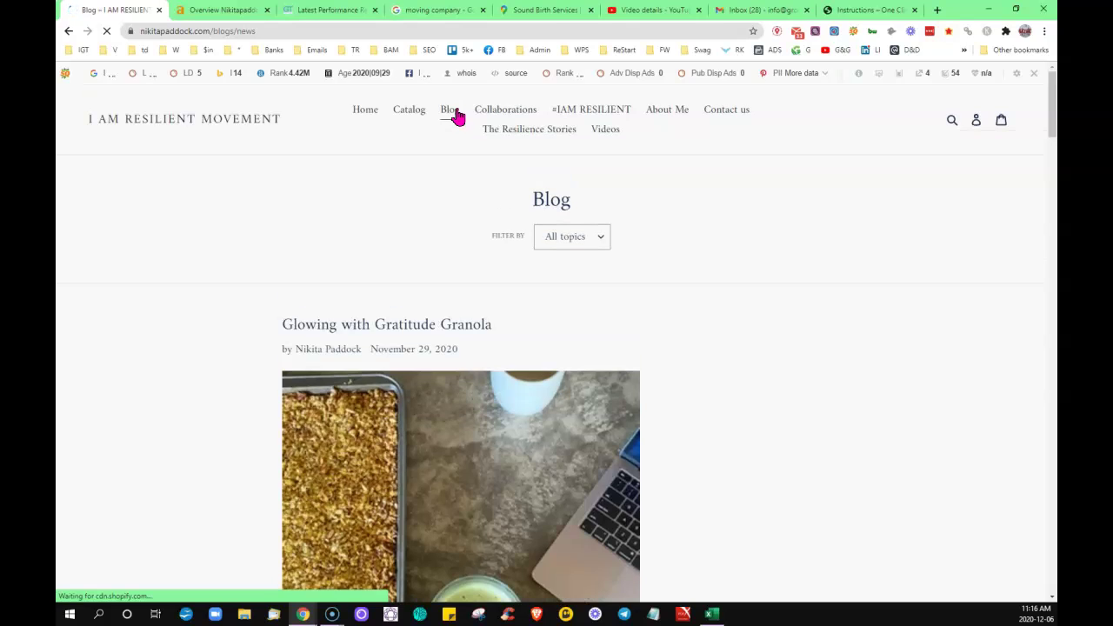
click(199, 360)
scroll(199, 364, down, 1)
scroll(199, 364, down, 2)
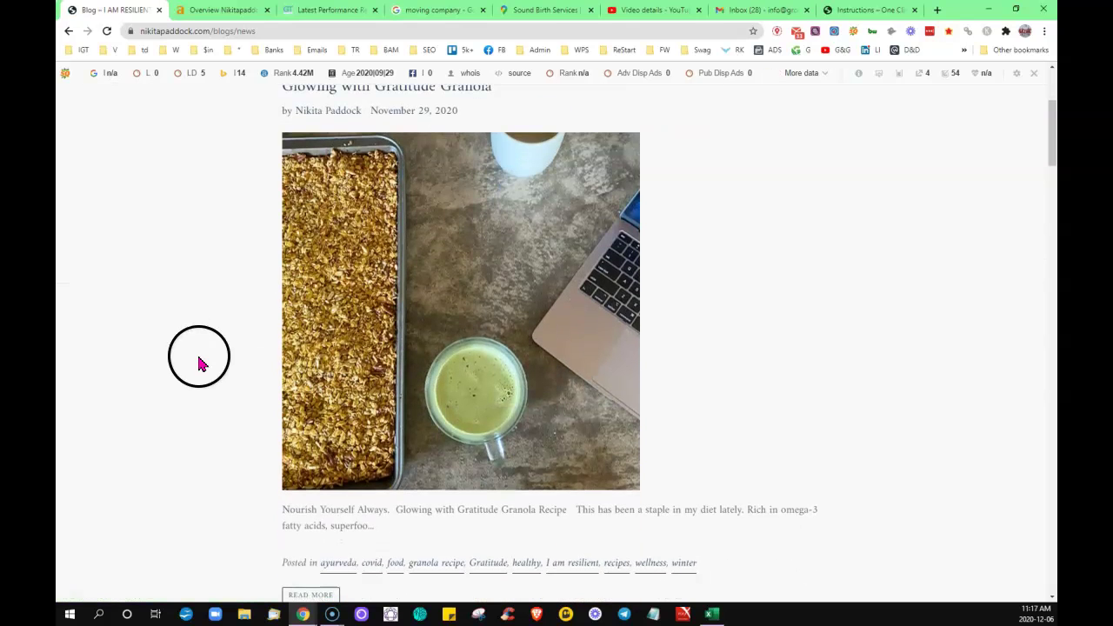
- Check the file name offered when saving the Glowing with Gratitude Granola post's image, and cancel the save
right_click(425, 262)
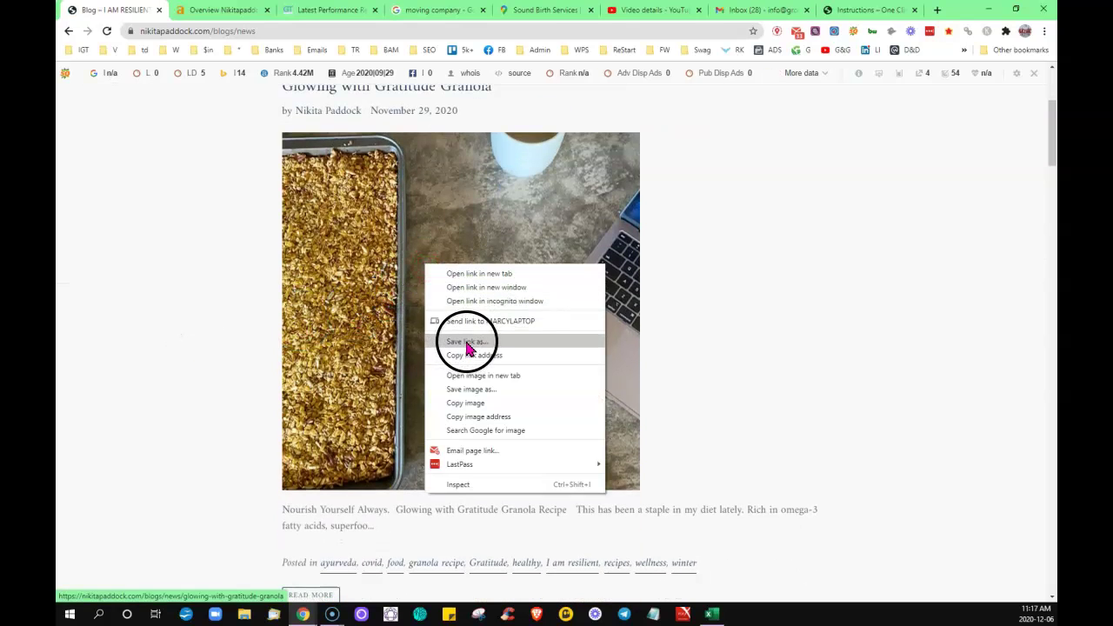
click(469, 389)
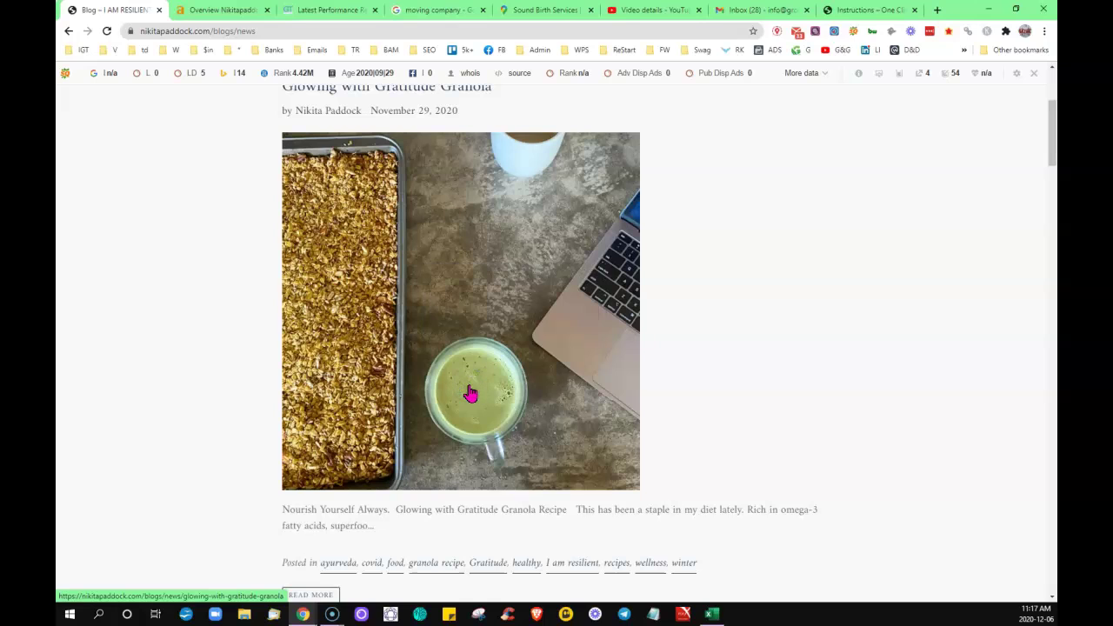
click(148, 285)
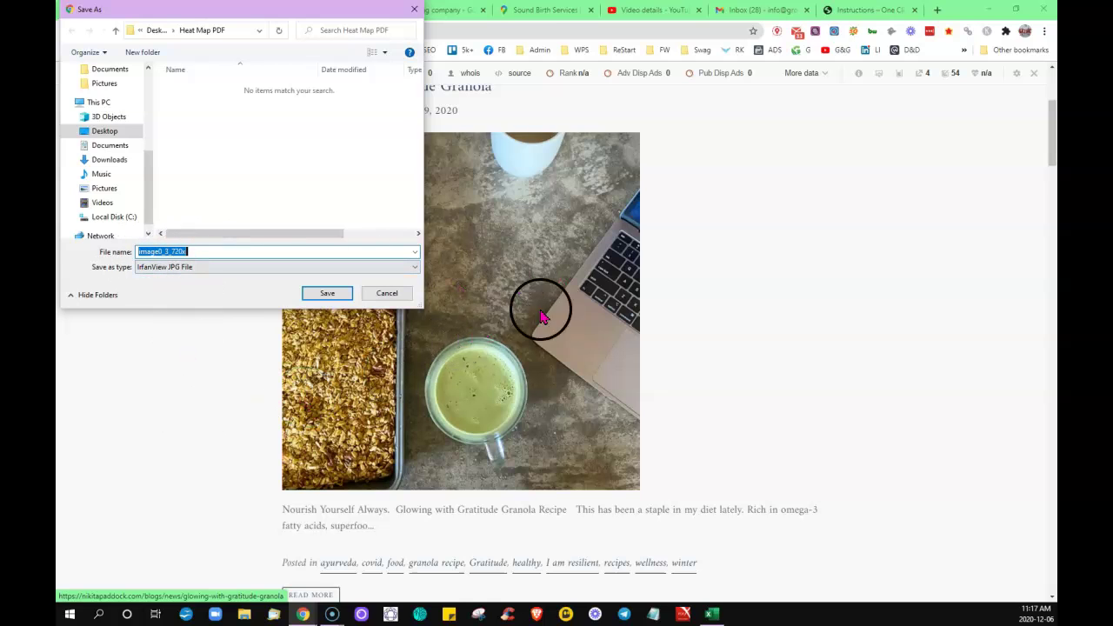
click(414, 8)
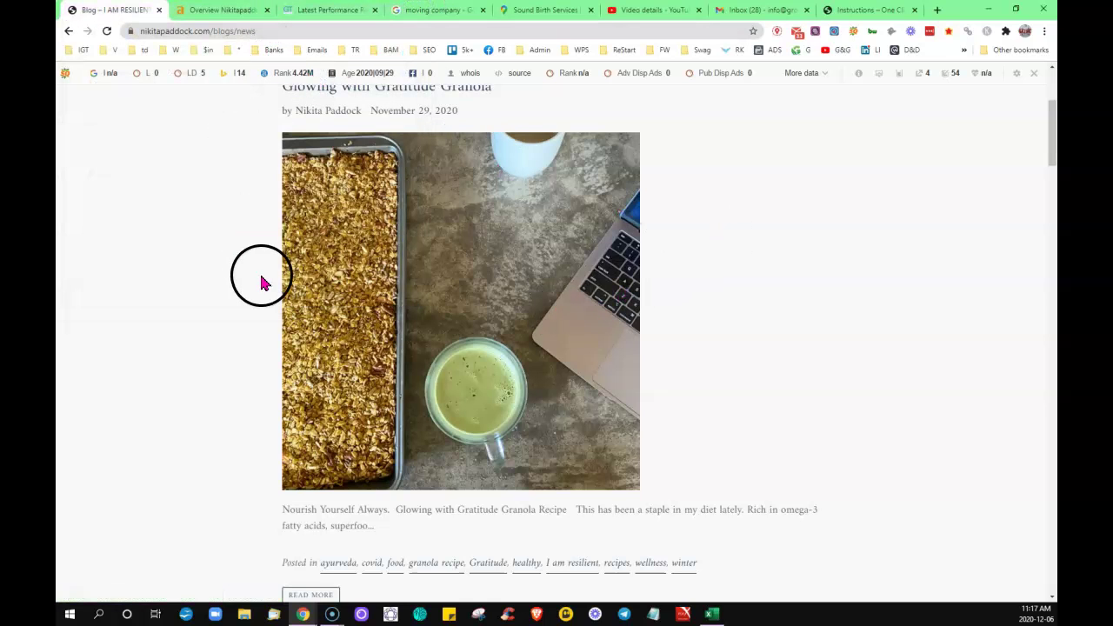
- Look through the older blog posts, including The Power of Words, and return to the start of the blog
scroll(196, 366, down, 2)
scroll(196, 366, down, 3)
scroll(221, 433, down, 6)
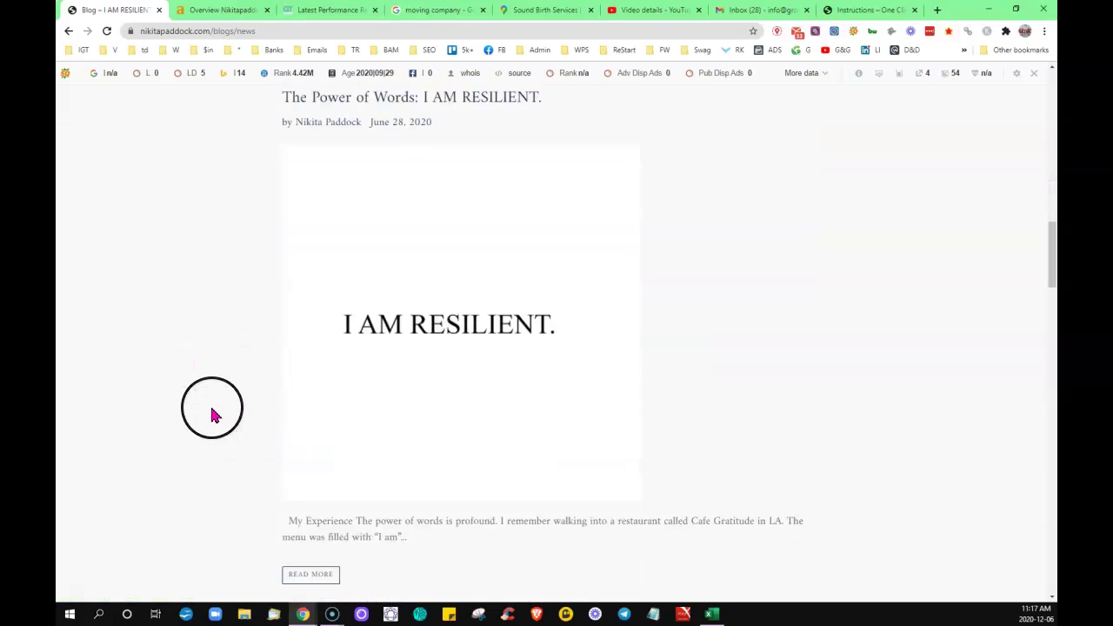
scroll(214, 415, down, 2)
scroll(215, 415, up, 15)
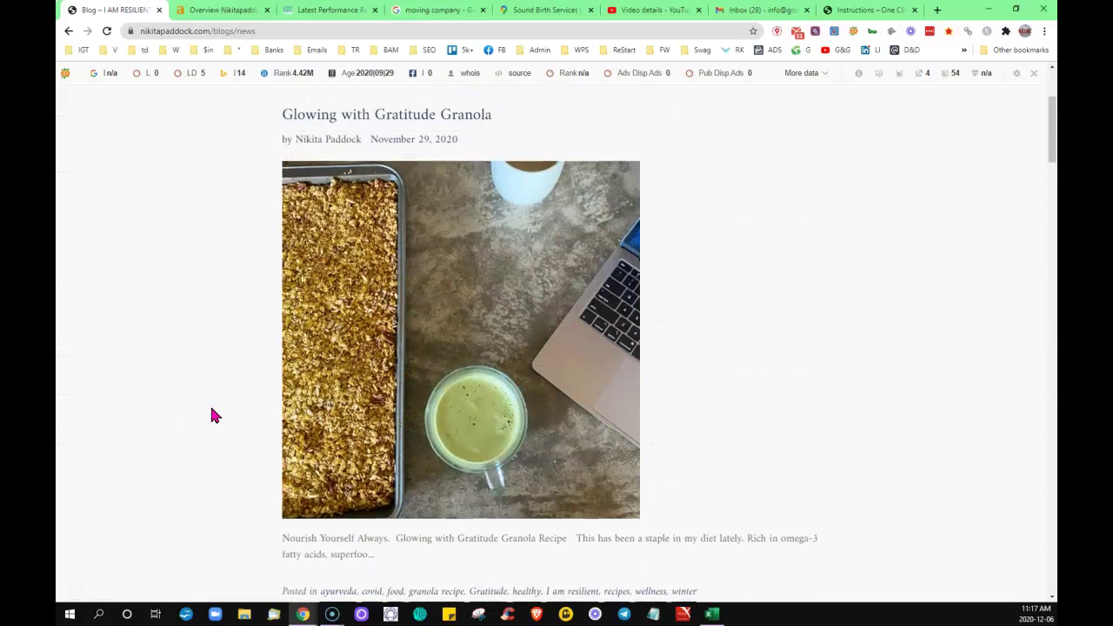
scroll(215, 415, up, 2)
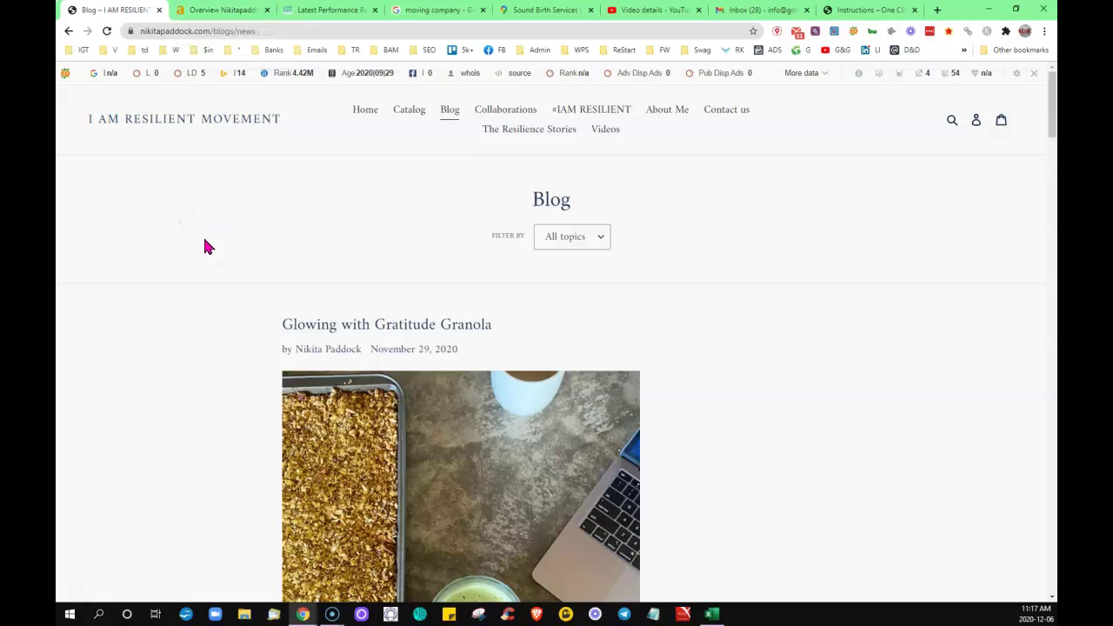
- Switch to the Ahrefs overview of the site and examine its backlink and referring domain figures
click(217, 18)
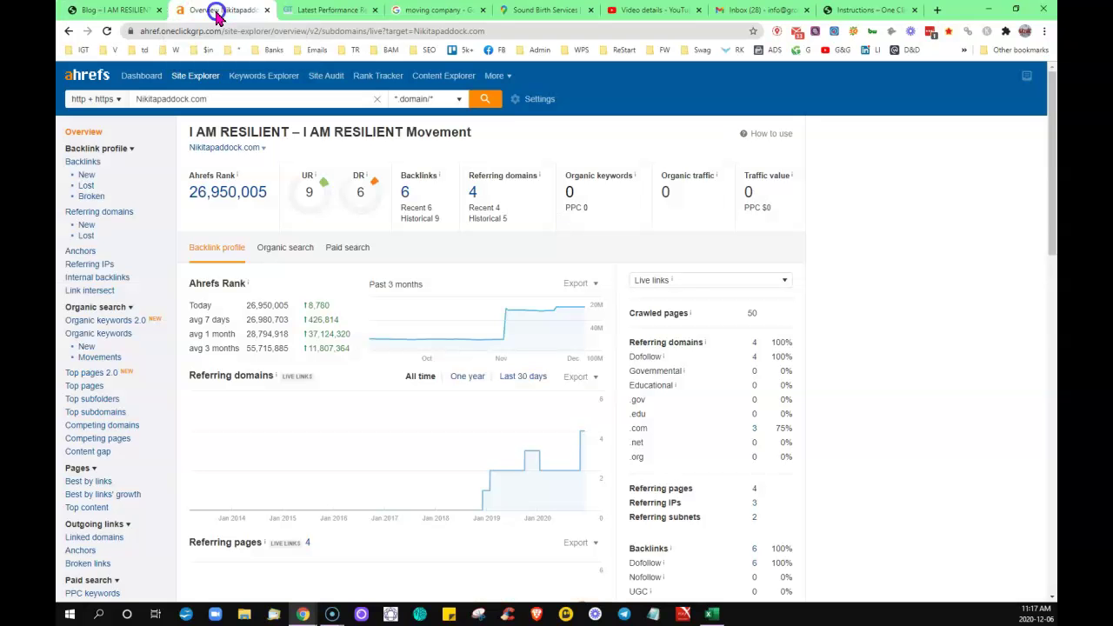
click(496, 249)
click(473, 196)
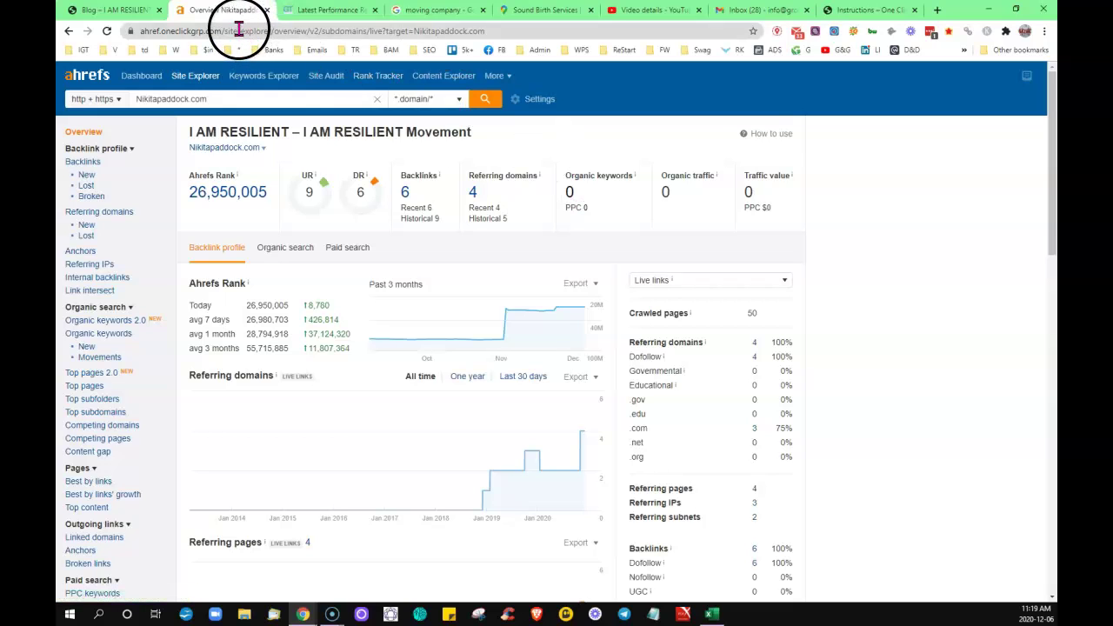
- Return to the I AM RESILIENT Movement website, open its Catalog page and look through all the listed products
click(142, 10)
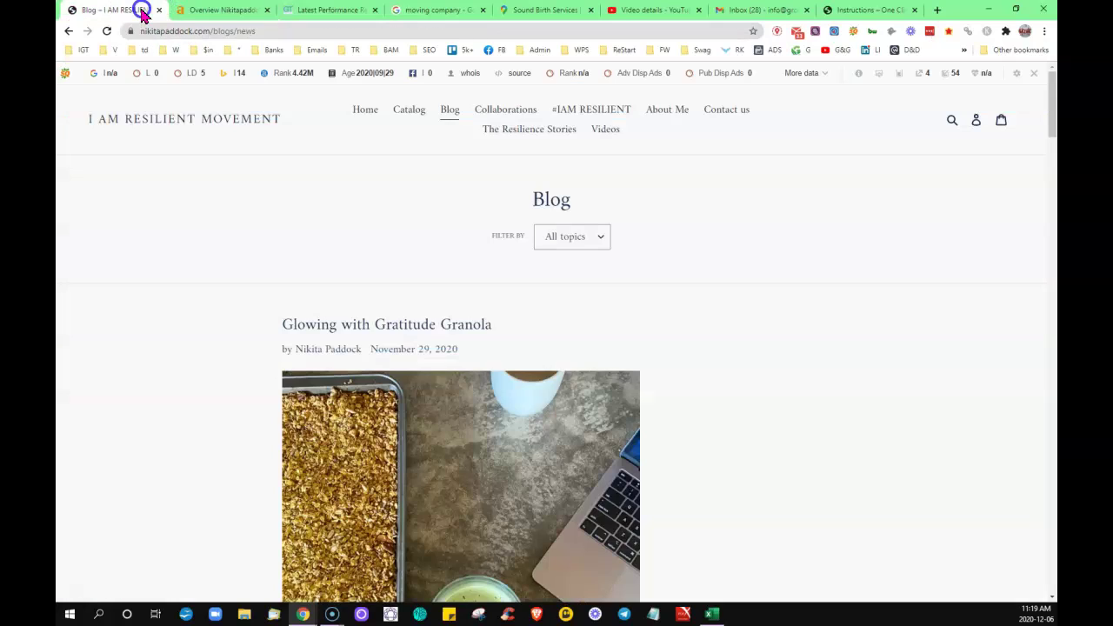
click(408, 112)
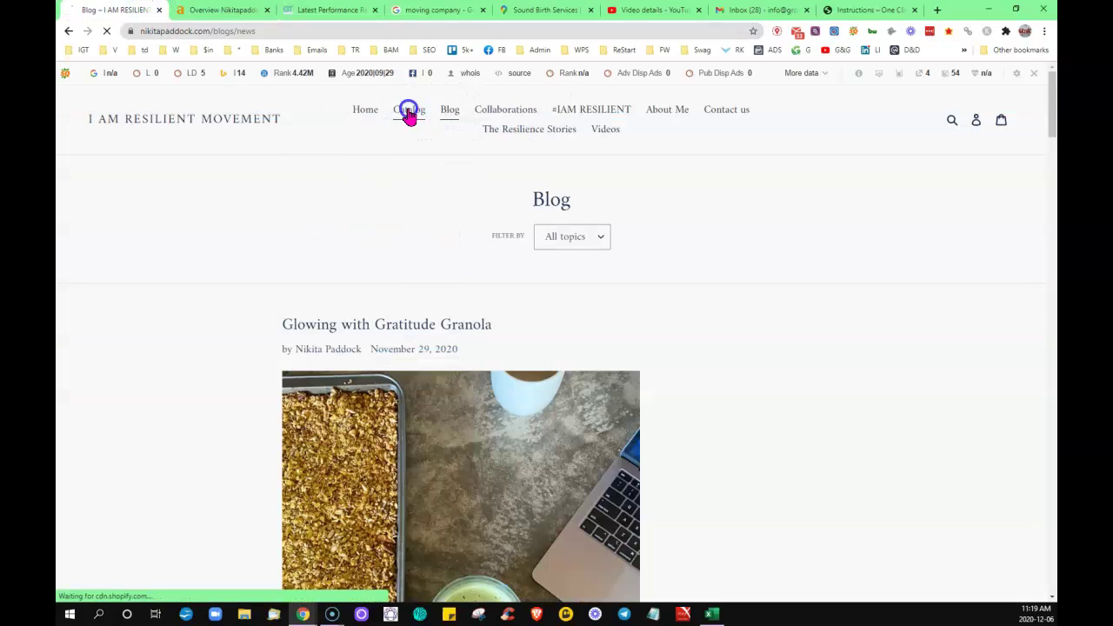
scroll(495, 417, down, 2)
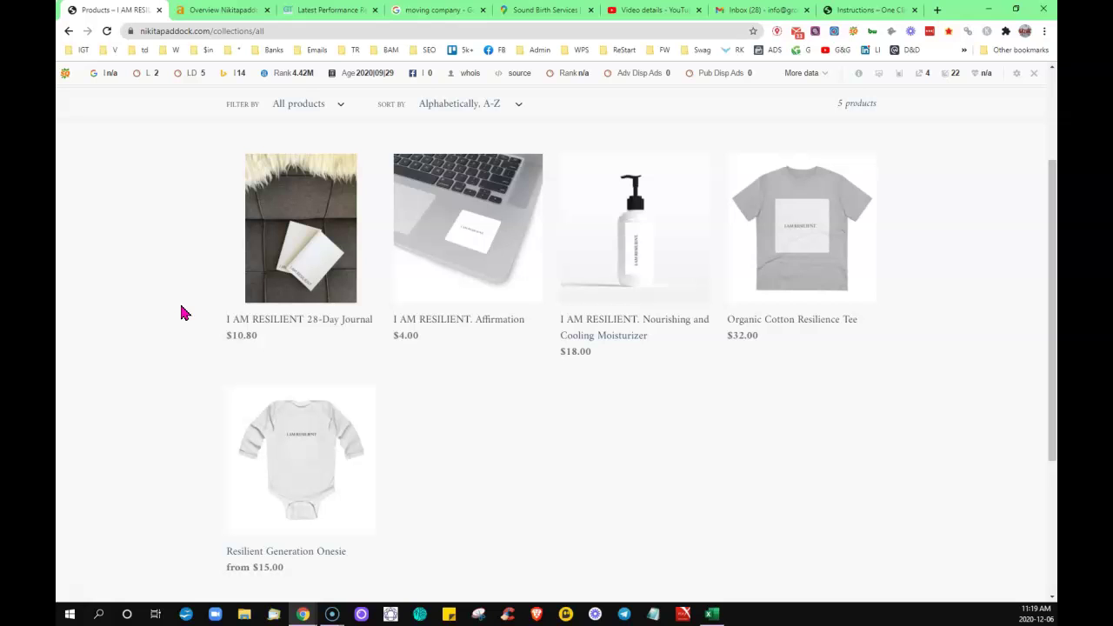
click(150, 320)
scroll(152, 322, up, 2)
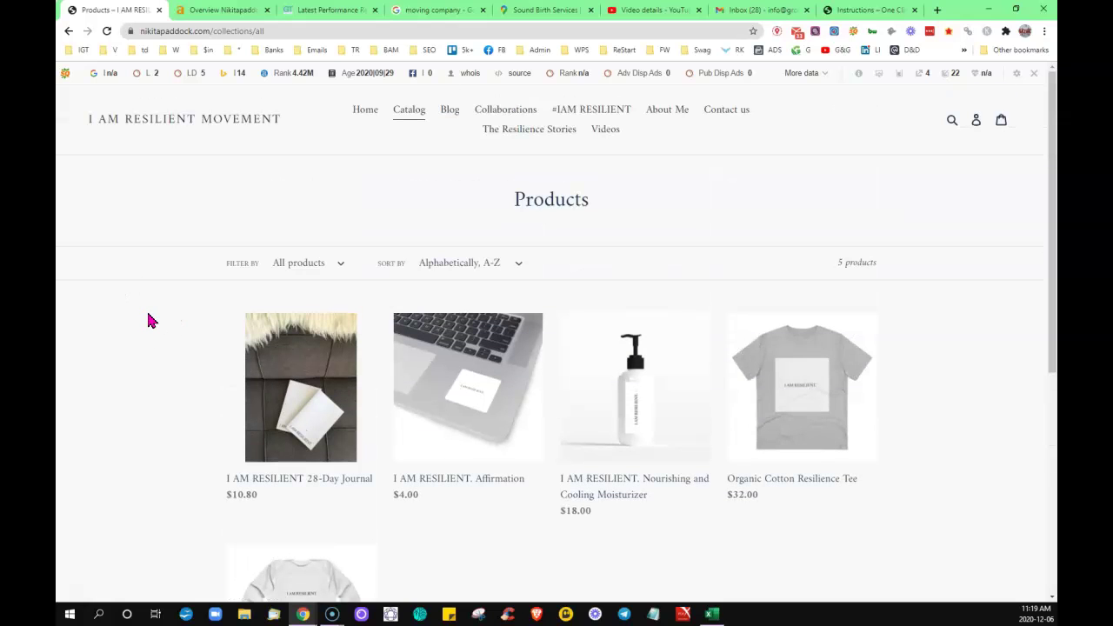
- Check the site's grade, web vitals and load times in the GTmetrix performance report, and return to the website
click(339, 10)
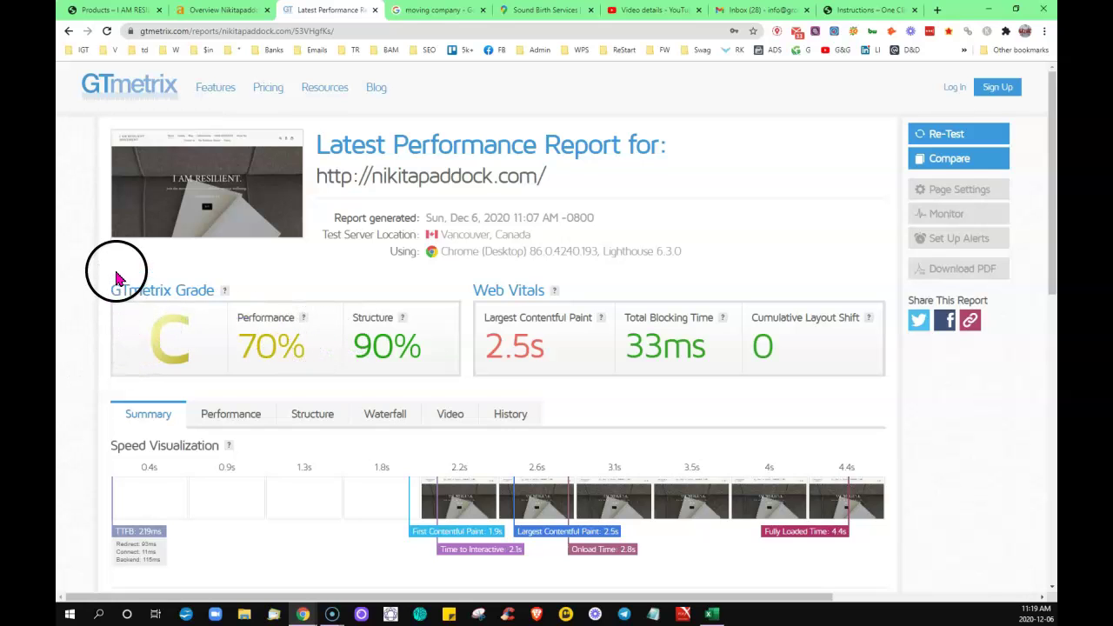
click(113, 9)
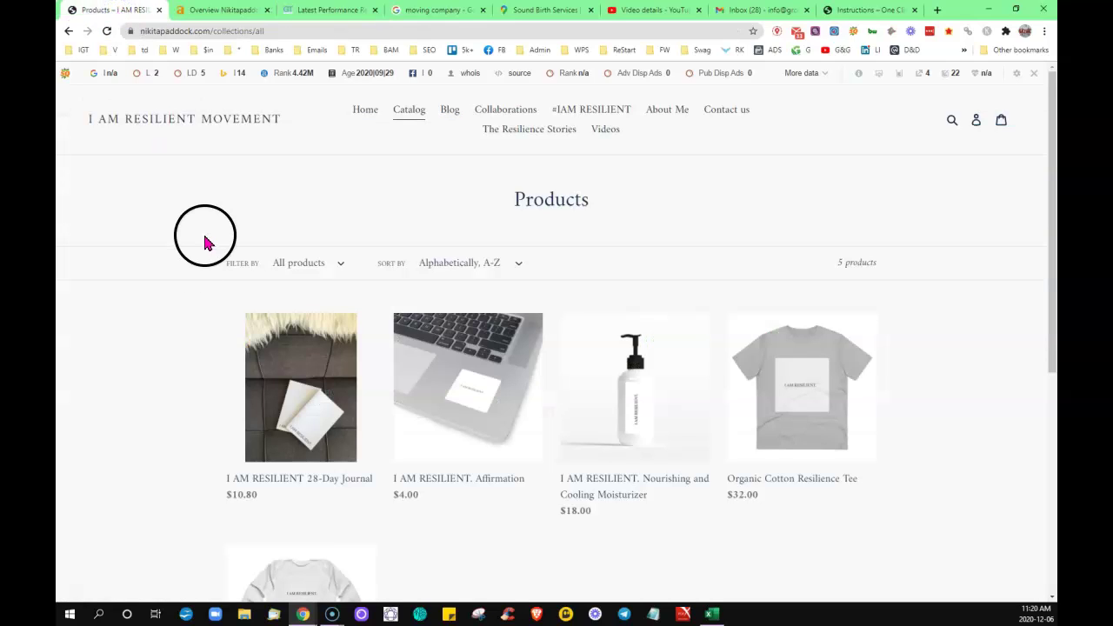
- Open the homepage, look over its banner, Gratitude section and testimonials, and return to the start of the page
click(362, 111)
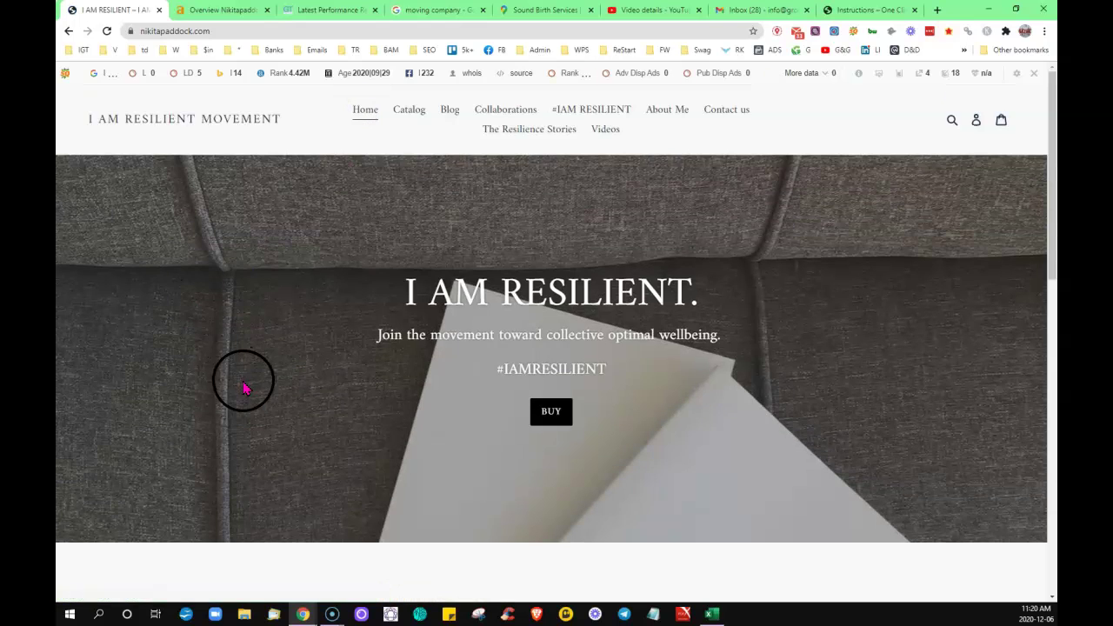
scroll(244, 385, down, 3)
scroll(242, 386, down, 2)
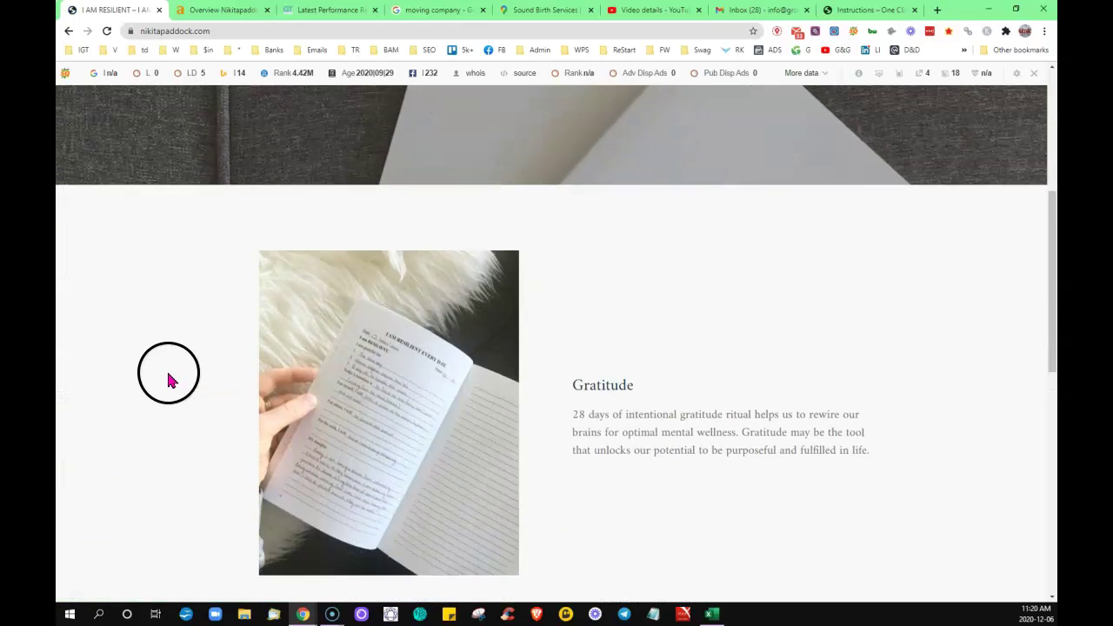
scroll(170, 373, down, 2)
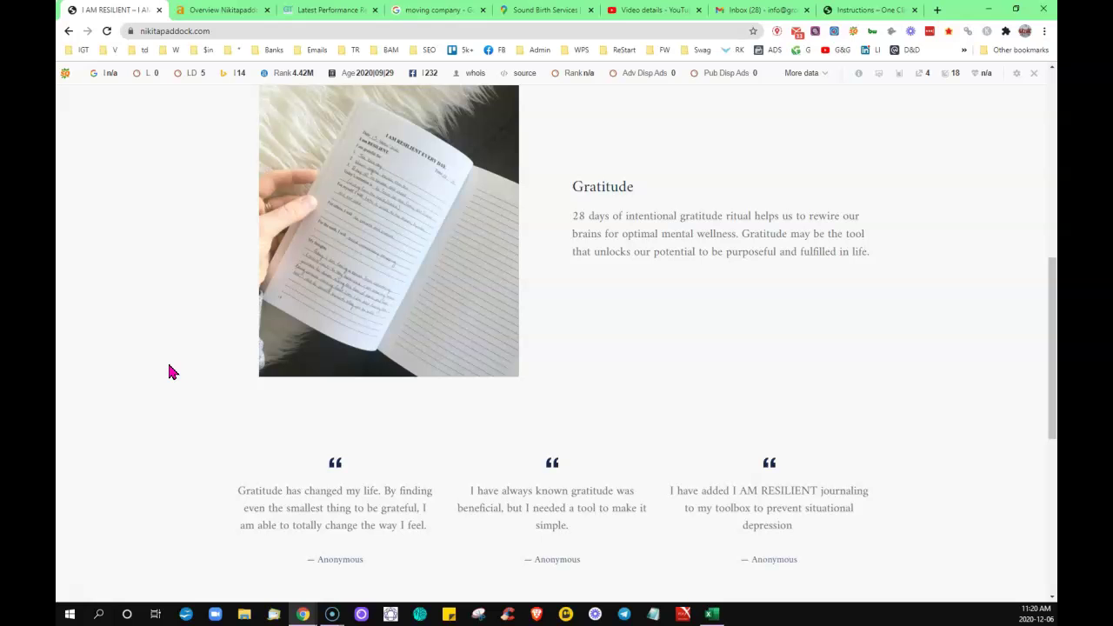
scroll(170, 372, up, 5)
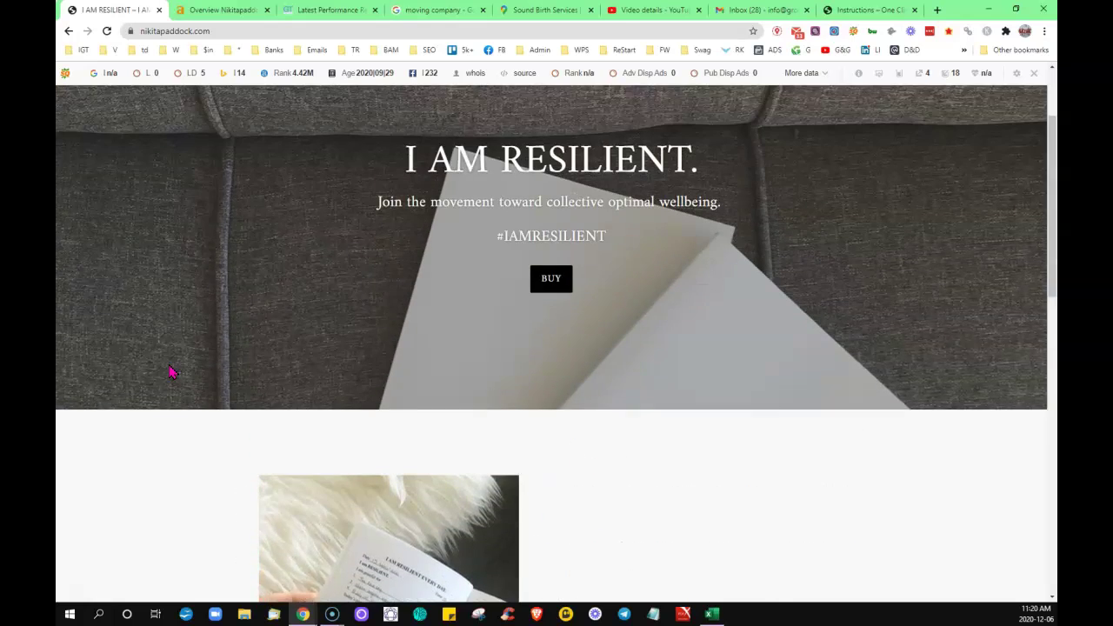
scroll(171, 372, up, 2)
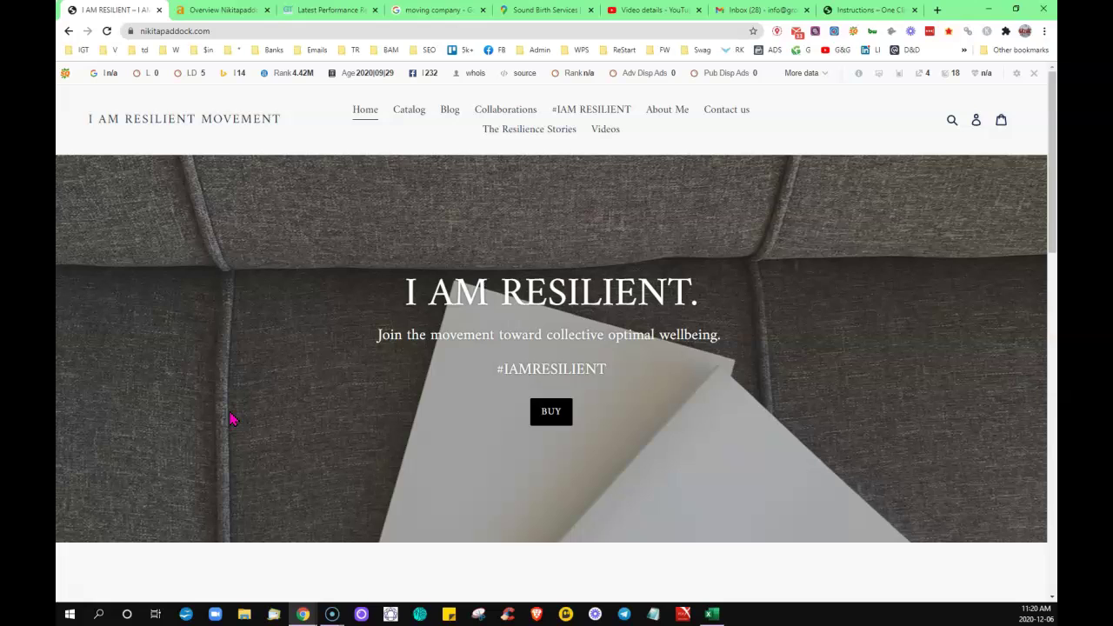
click(168, 449)
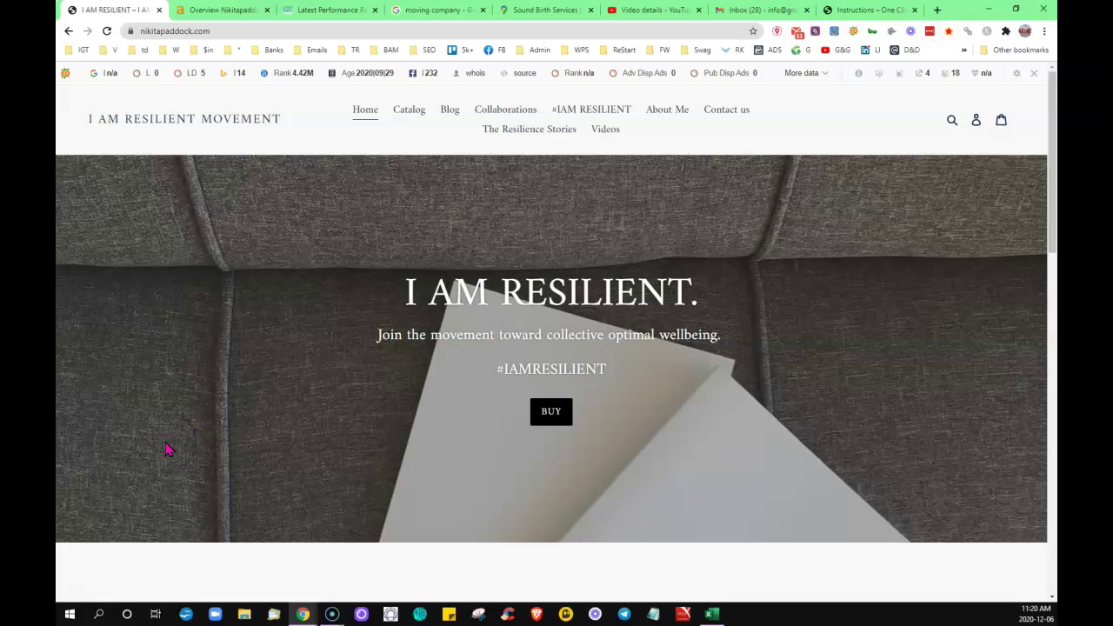